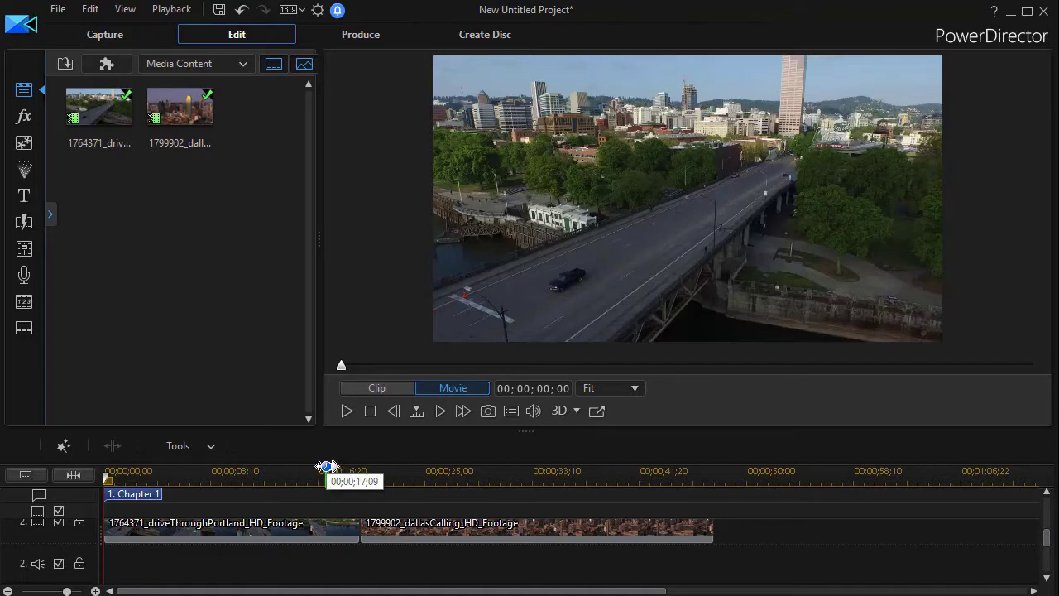
Play the Portland-to-Dallas cut, park the playhead at 17;21, and select the Portland clip
click(328, 469)
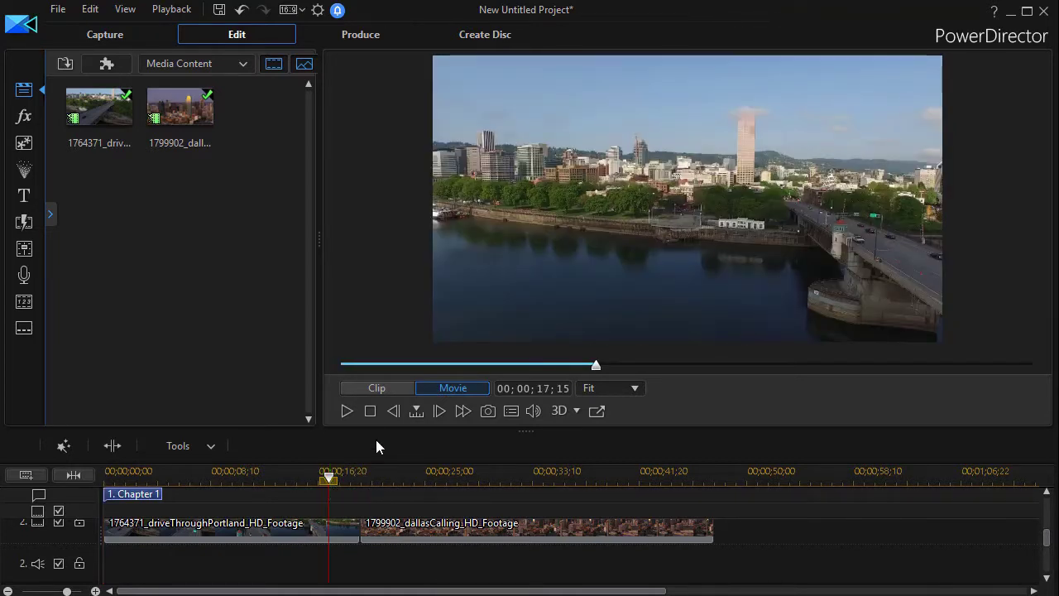
click(346, 413)
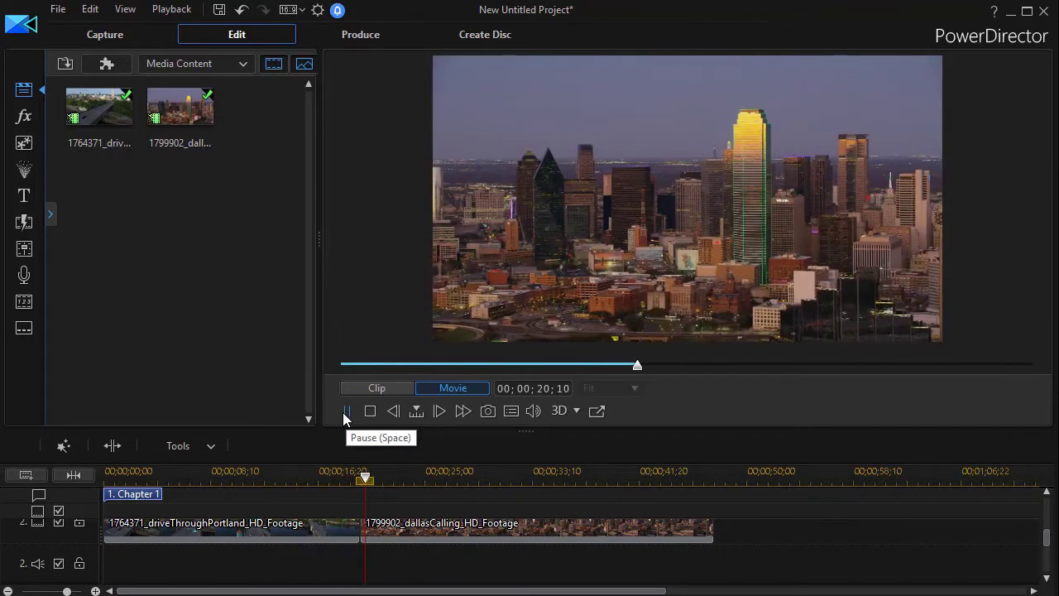
click(346, 412)
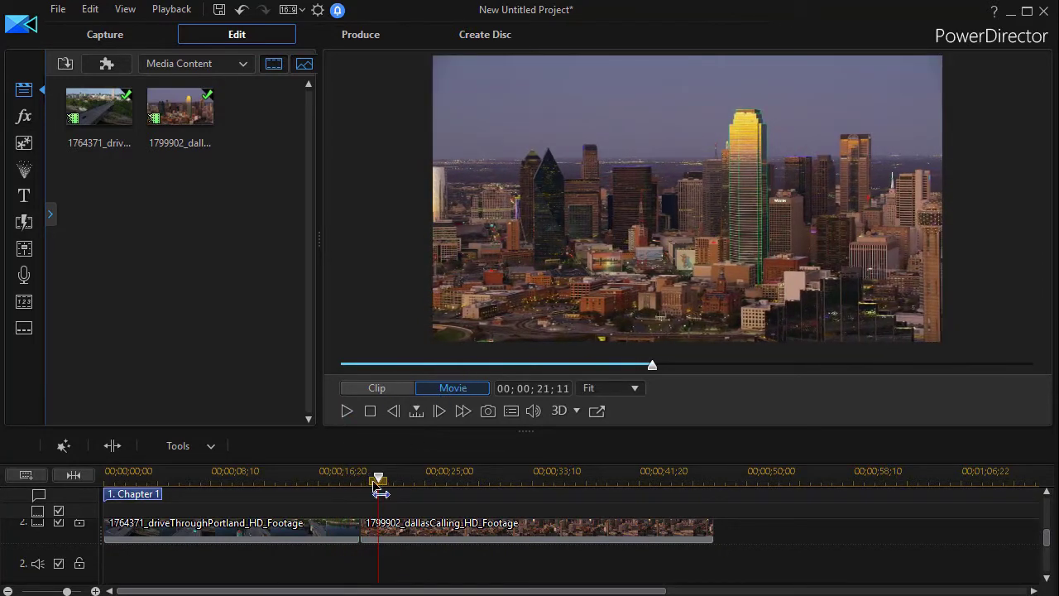
drag(378, 478, 331, 477)
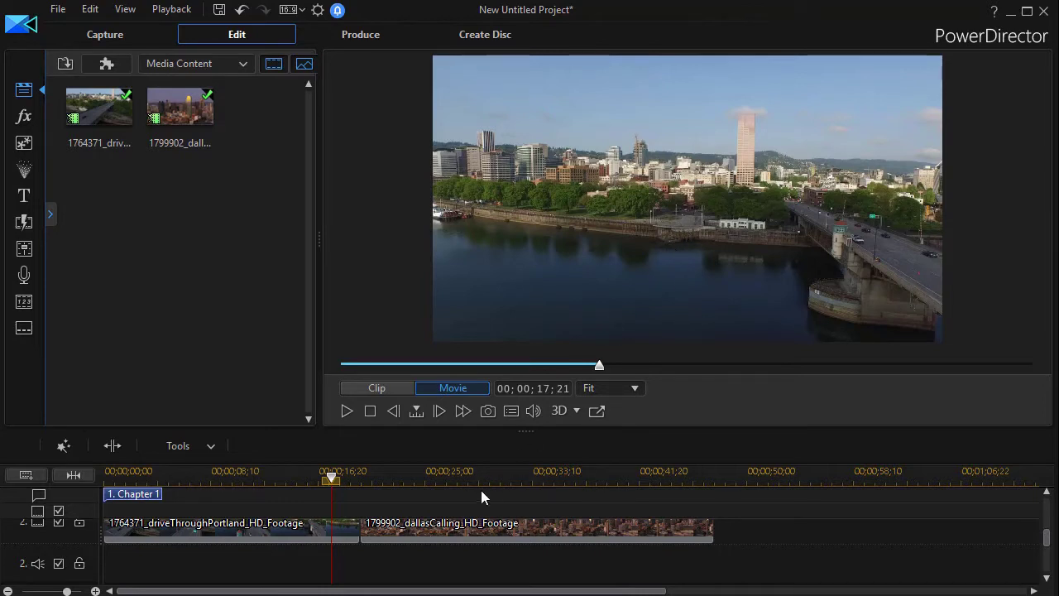
click(275, 528)
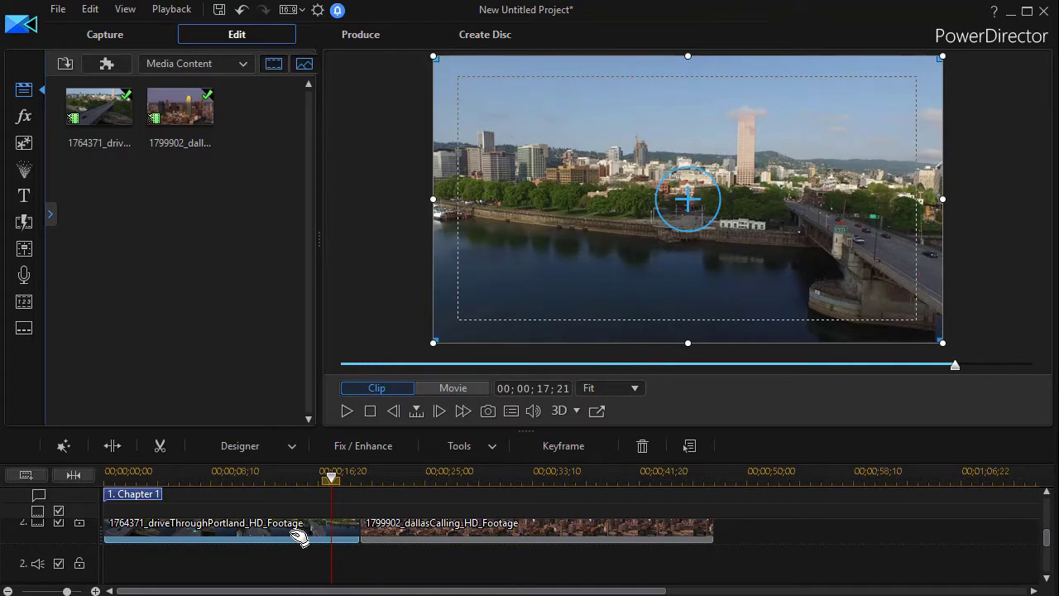
In PiP Designer, add Position and Scale keyframes on the Portland clip at 19;29 and 18;29
double_click(292, 534)
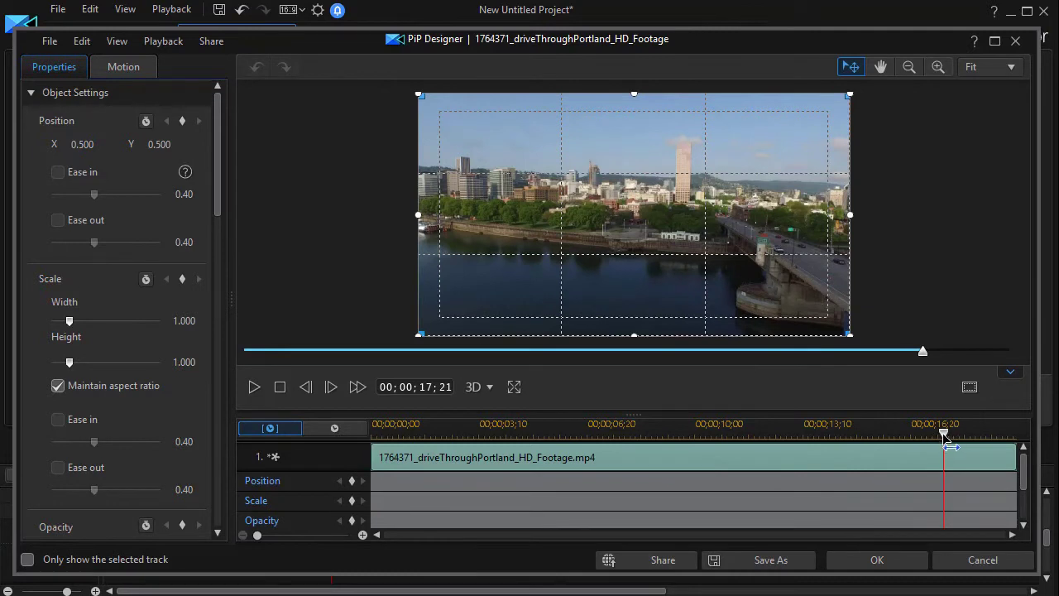
drag(946, 437, 1043, 437)
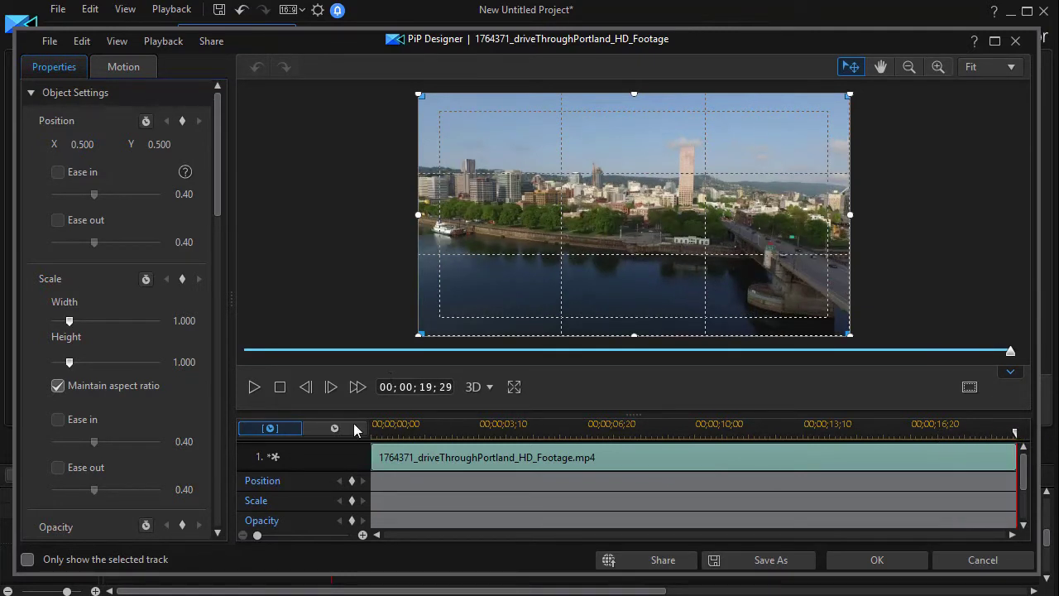
click(352, 483)
click(352, 501)
drag(1018, 436, 983, 454)
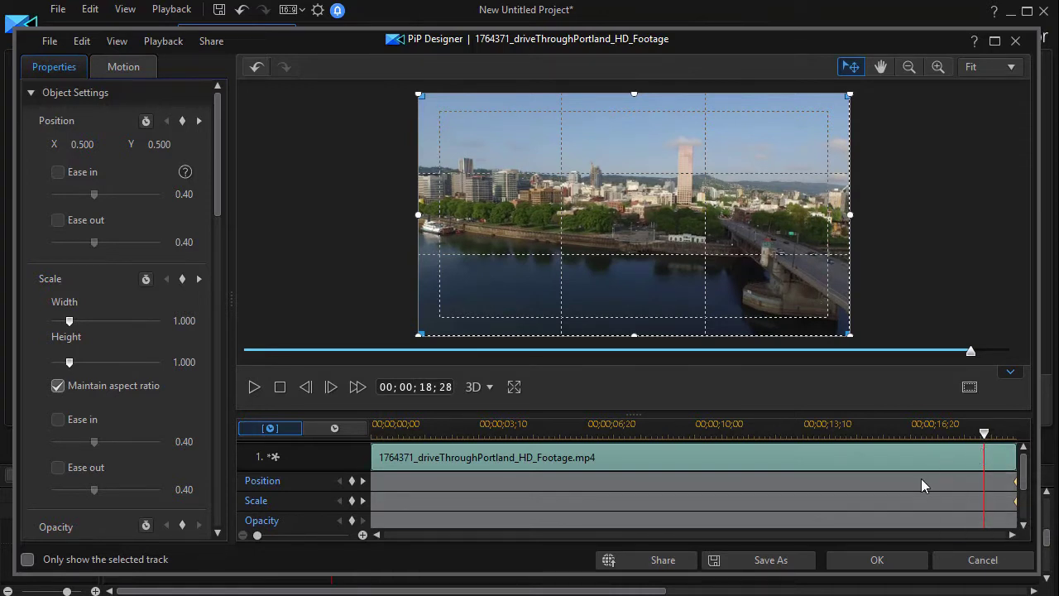
key(period)
click(352, 483)
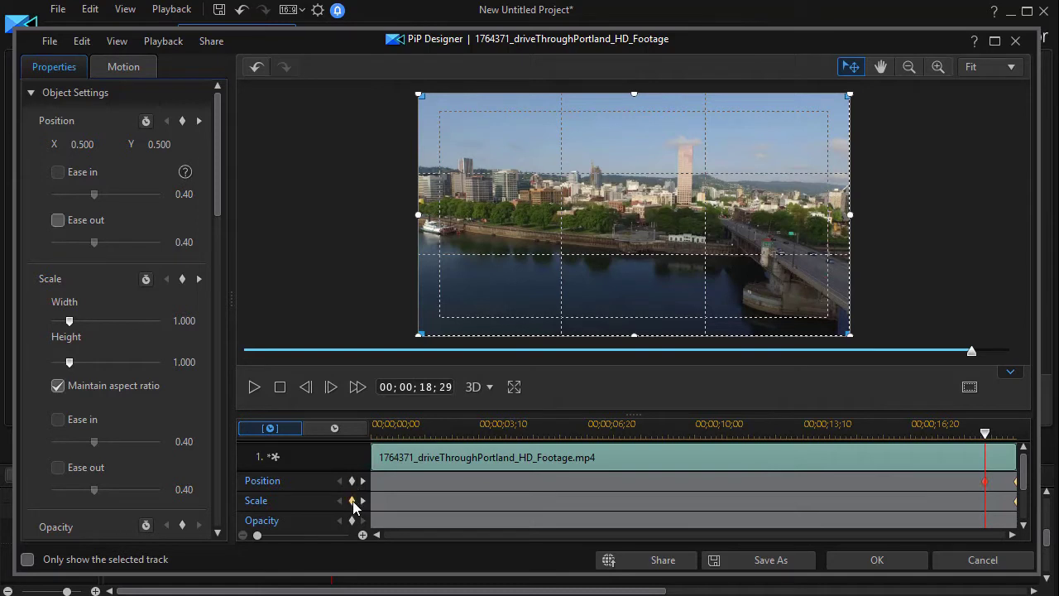
click(352, 507)
At the final keyframe, shrink the Portland clip to 0.017 scale at centre and confirm
click(363, 502)
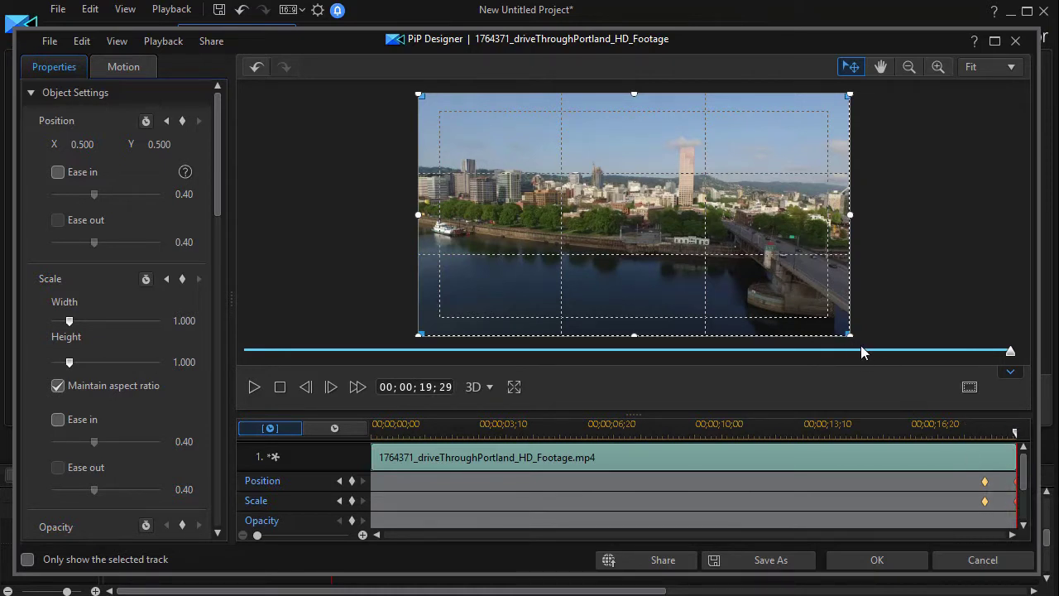
drag(853, 336, 662, 231)
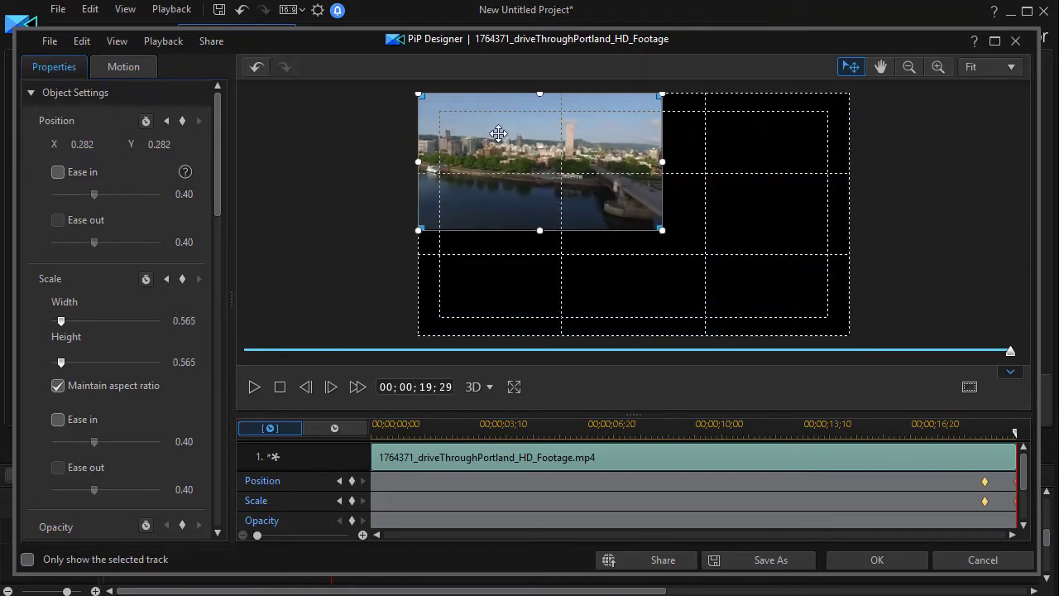
drag(498, 132, 659, 278)
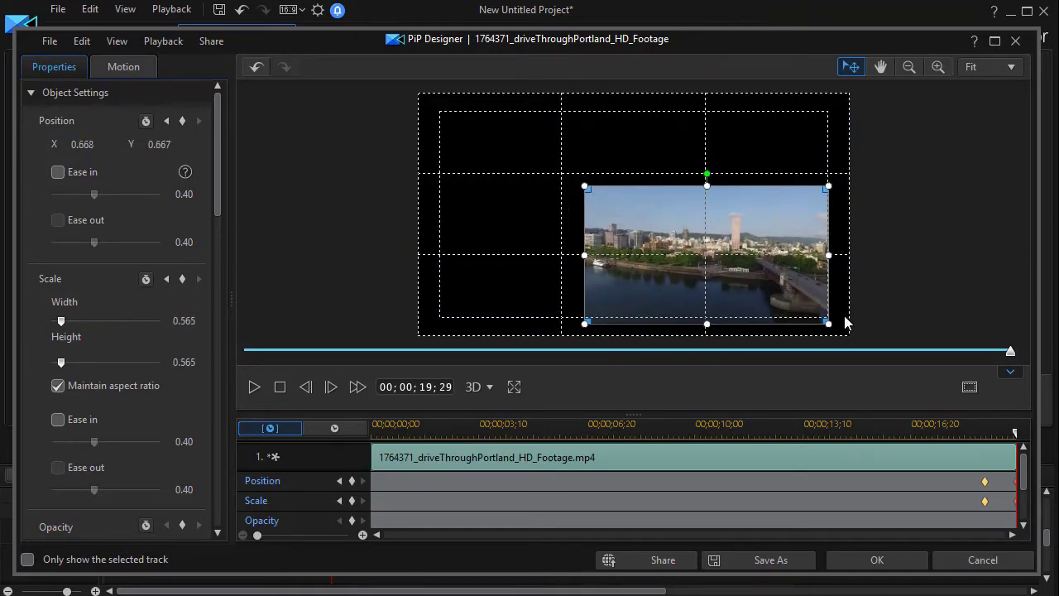
drag(829, 324, 637, 215)
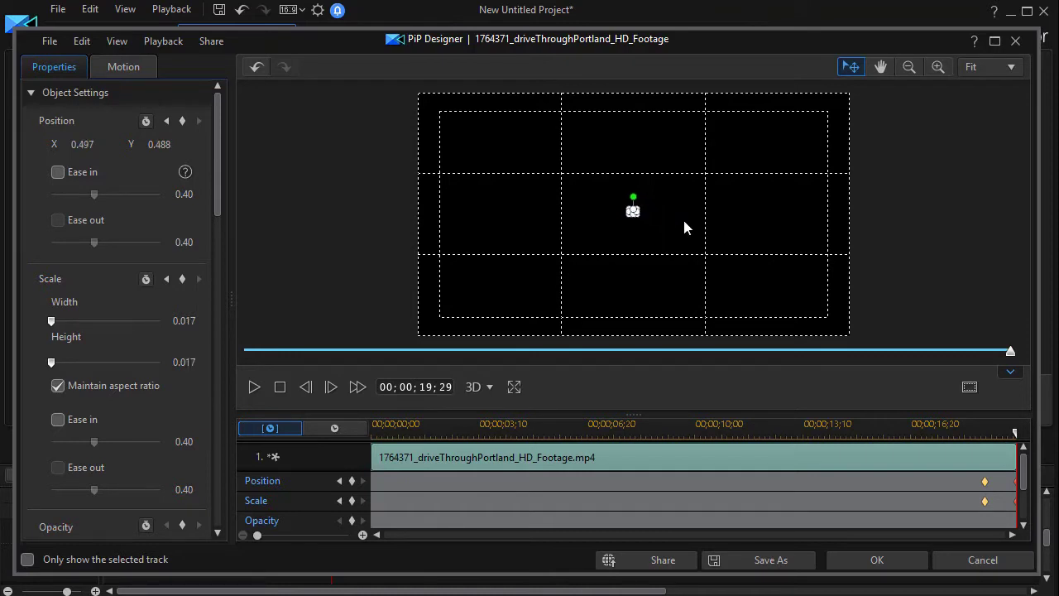
click(876, 561)
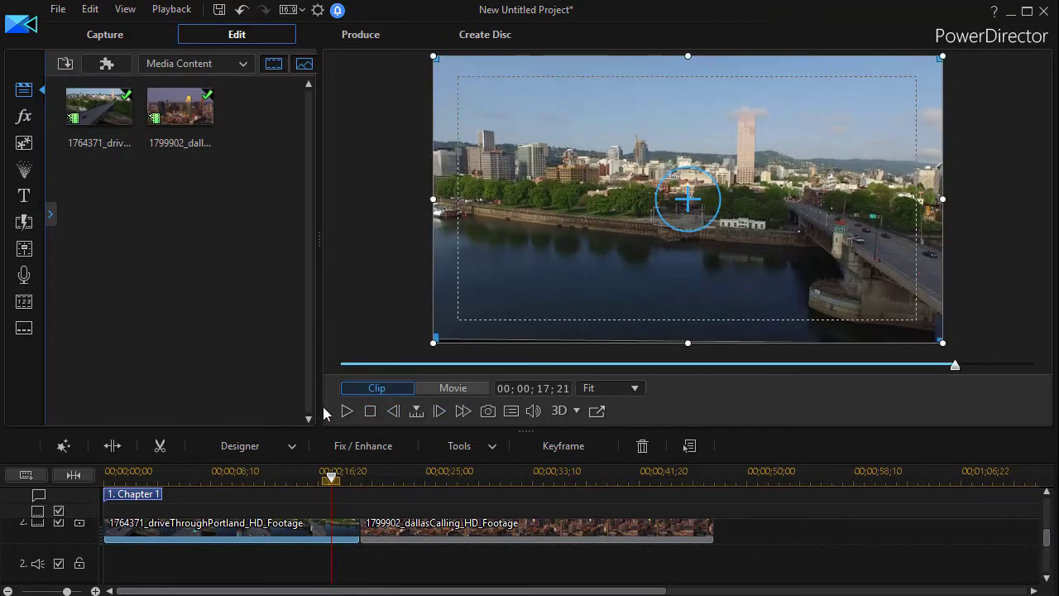
Preview the shrink, then add Position and Scale keyframes at the Dallas clip's start in PiP Designer
click(346, 411)
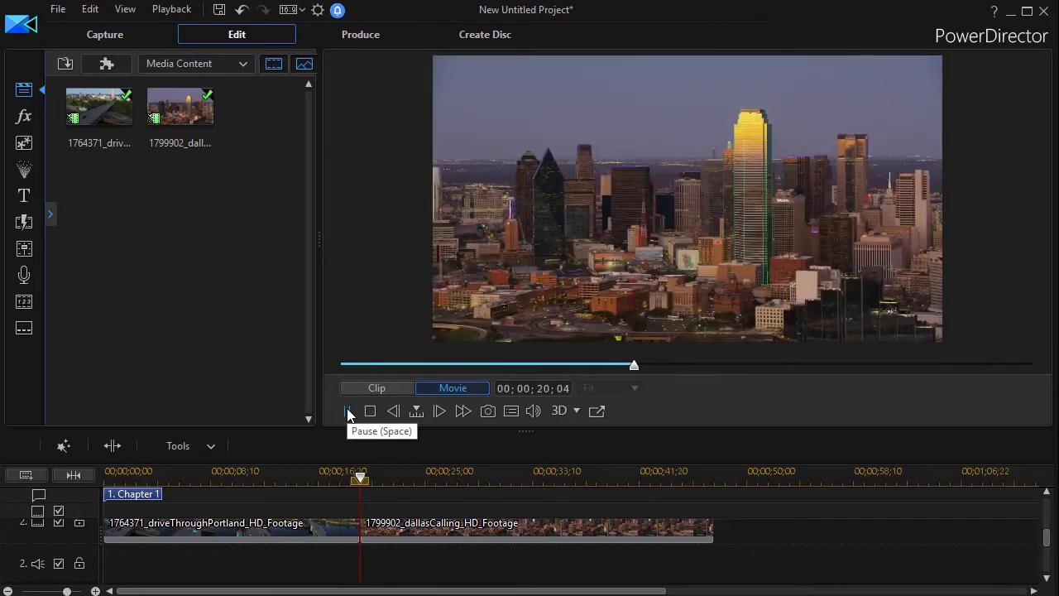
click(347, 411)
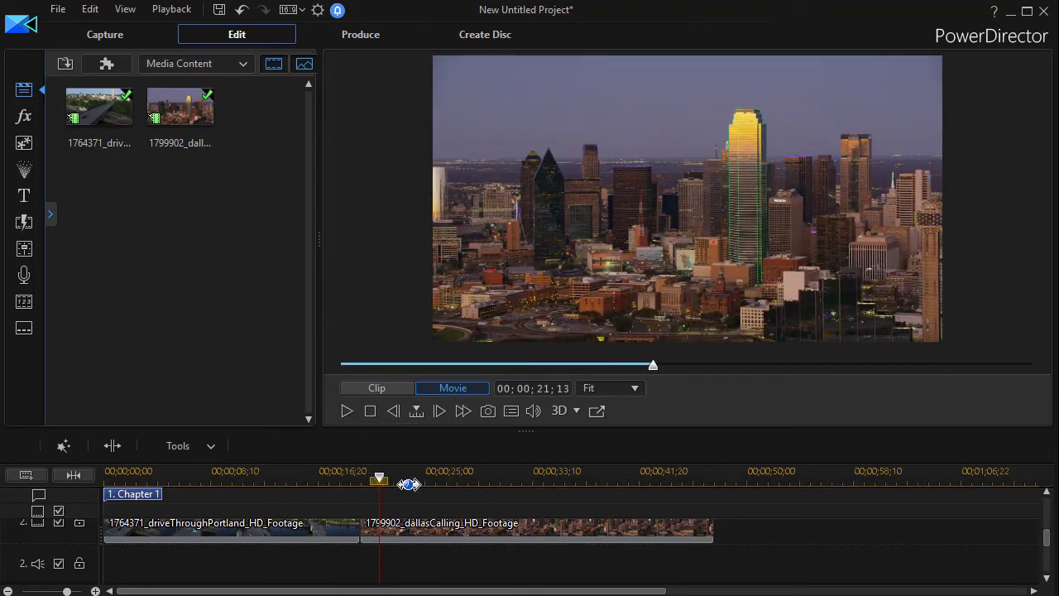
double_click(442, 524)
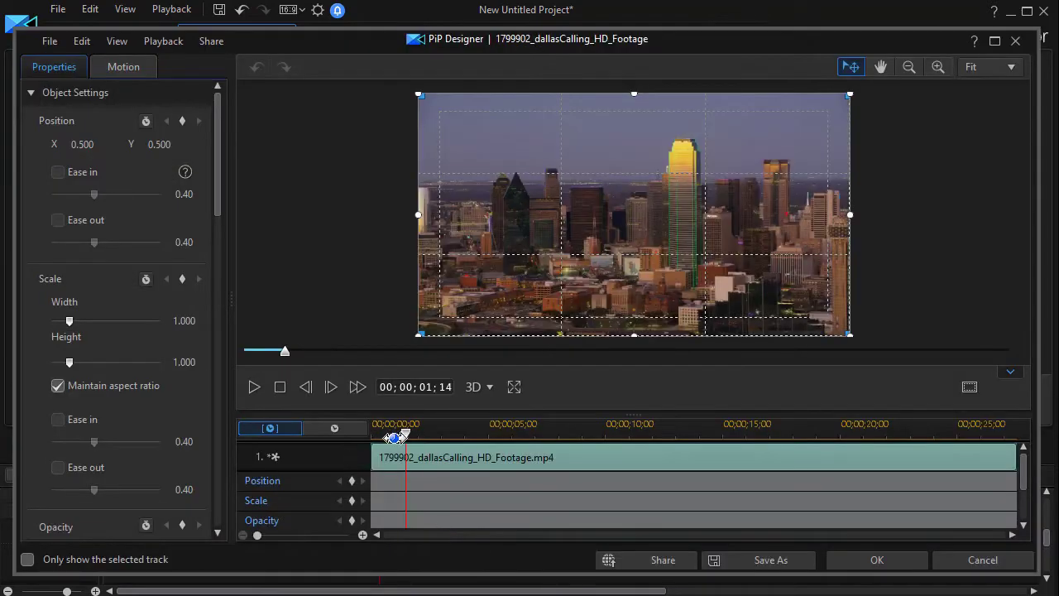
drag(405, 432, 341, 445)
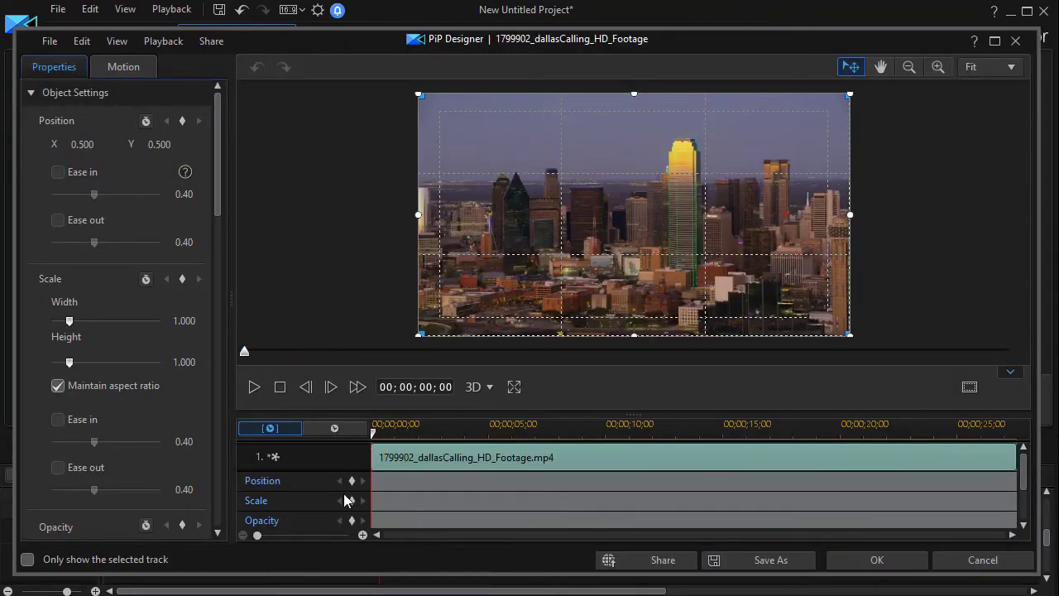
click(352, 481)
click(352, 501)
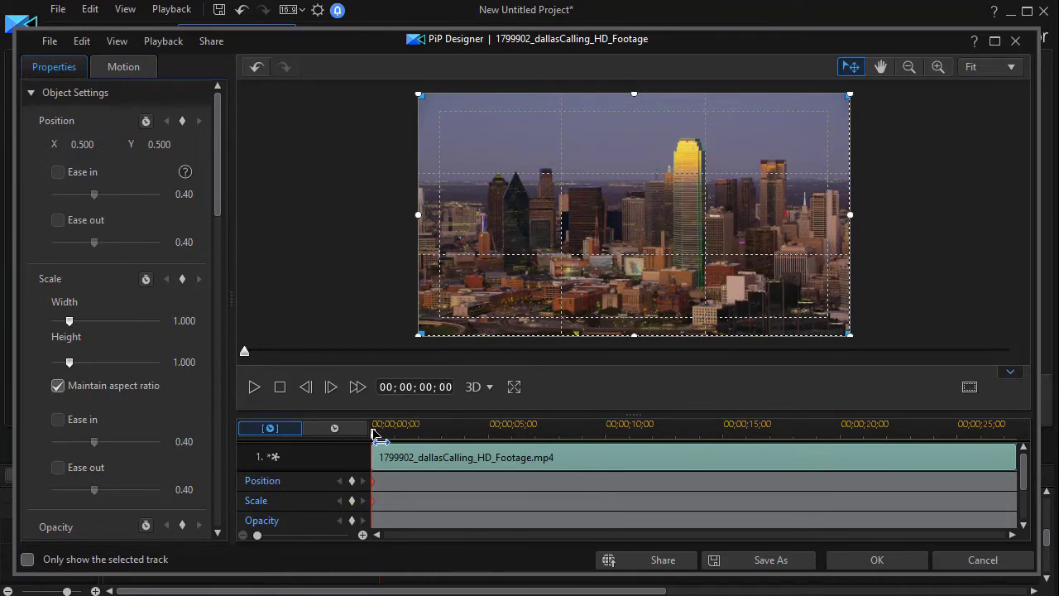
Add a Position keyframe about one second in, then shrink the opening frame to 0.027 at centre
drag(374, 434, 396, 446)
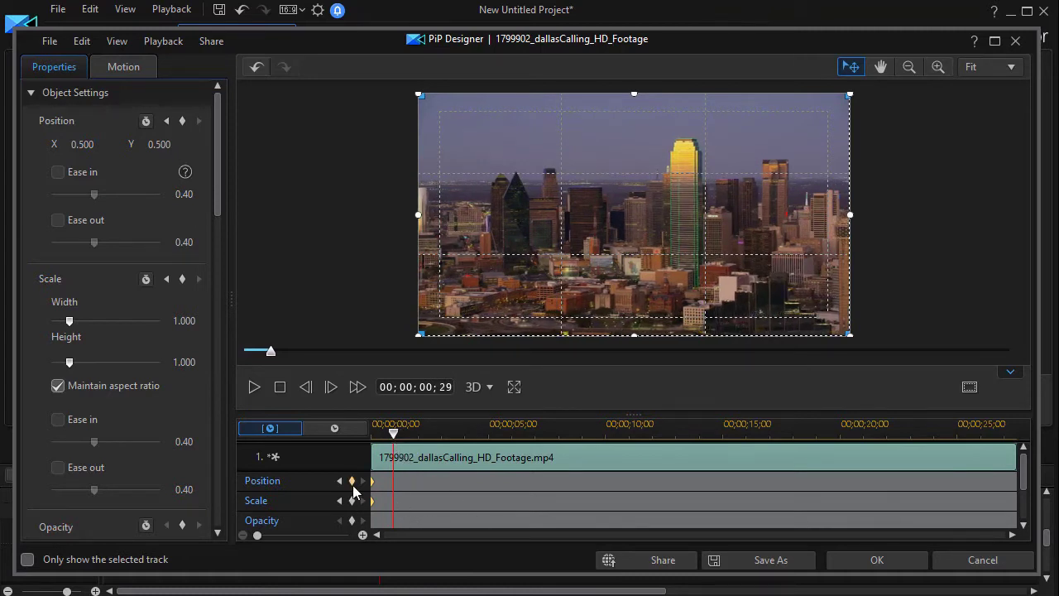
click(351, 481)
drag(394, 430, 356, 451)
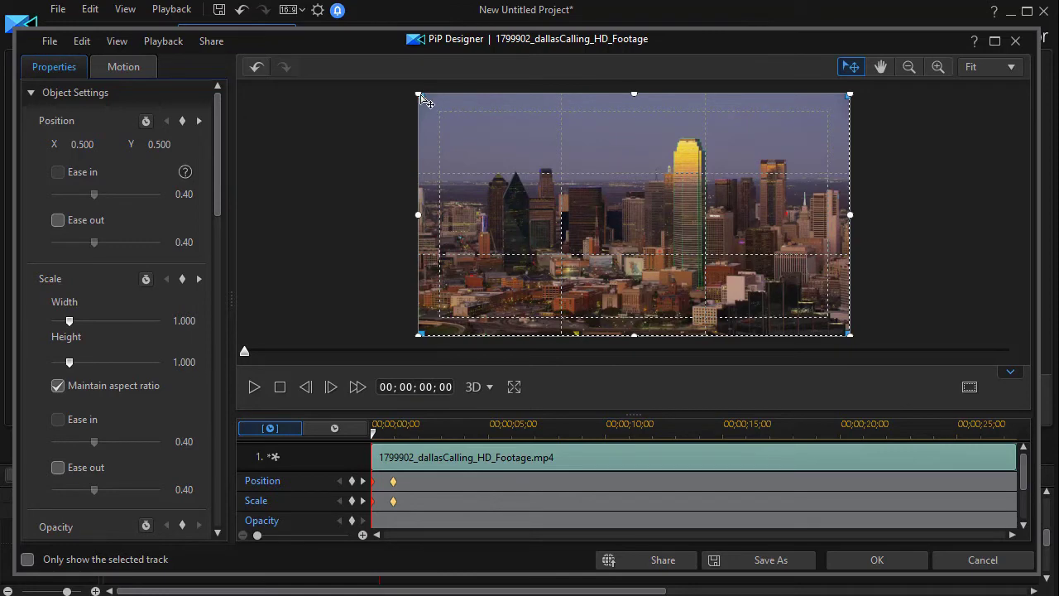
drag(420, 96, 643, 221)
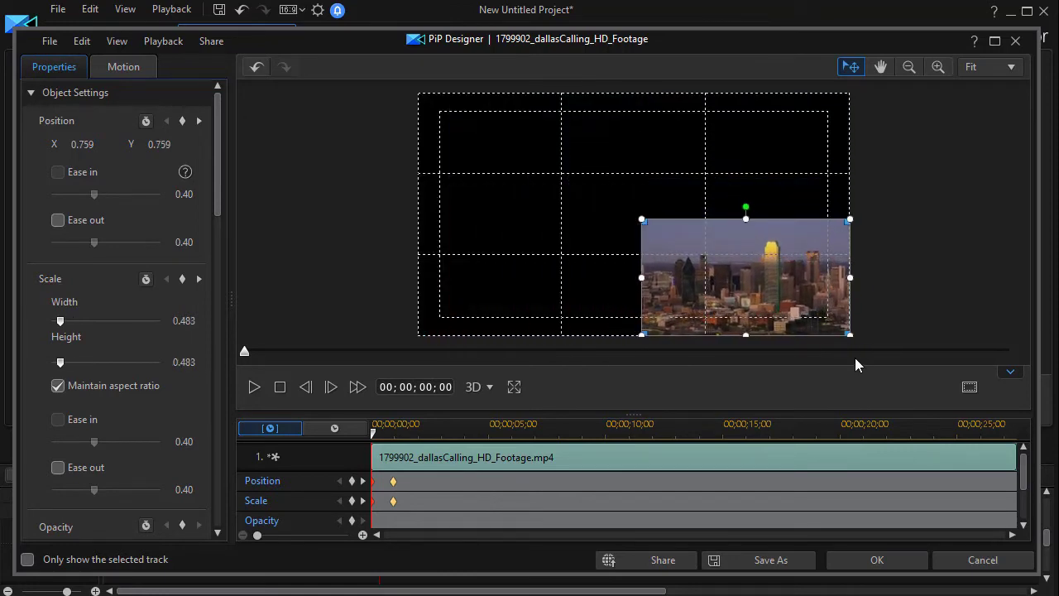
drag(856, 340, 620, 221)
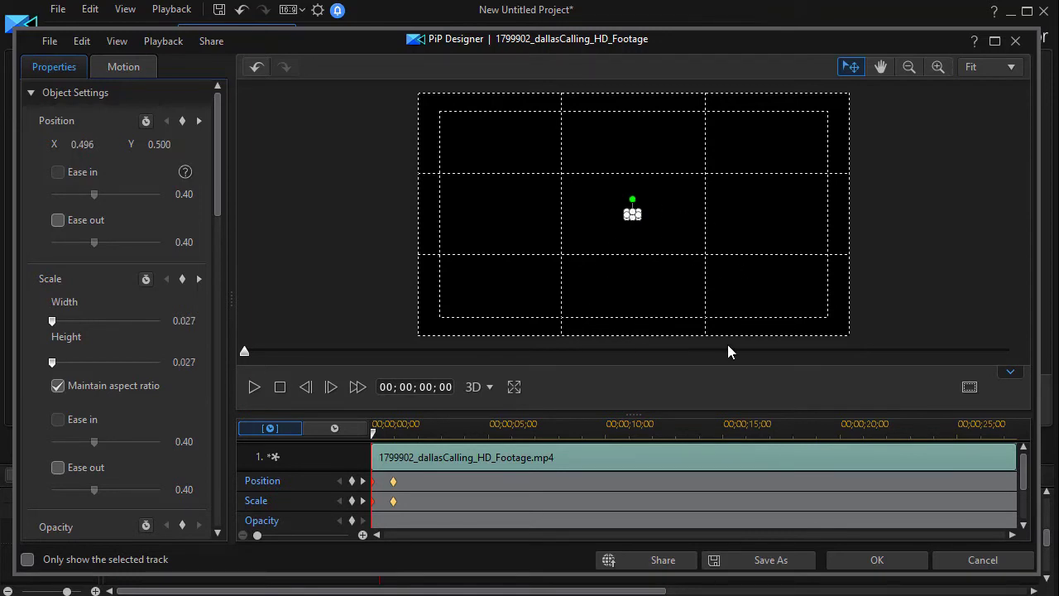
Apply the Dallas keyframes, replay the cut from 17;23, stop at 20;06, and open Media Content types
click(891, 566)
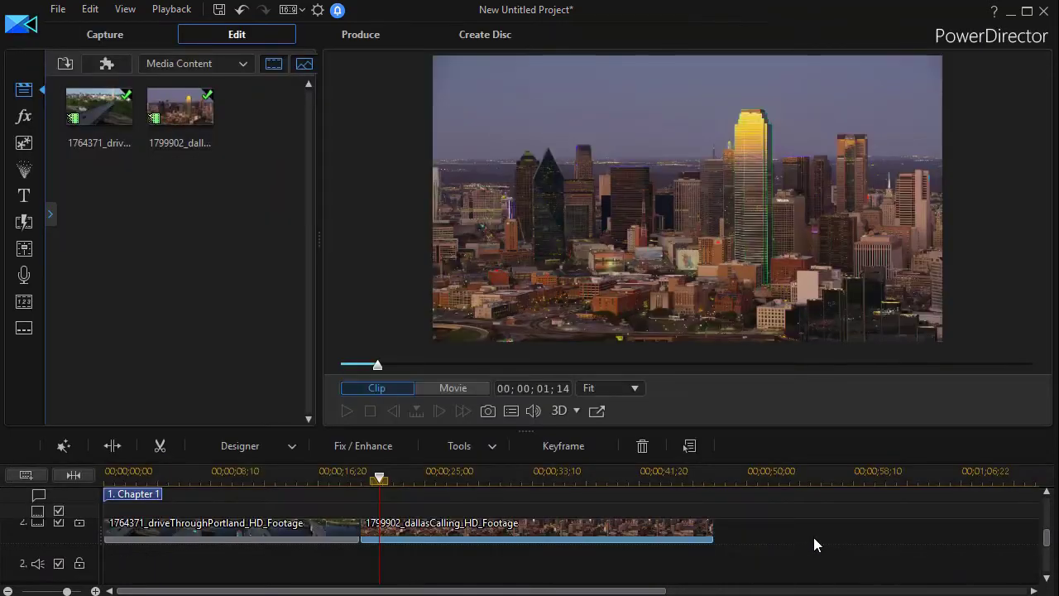
drag(379, 477, 331, 478)
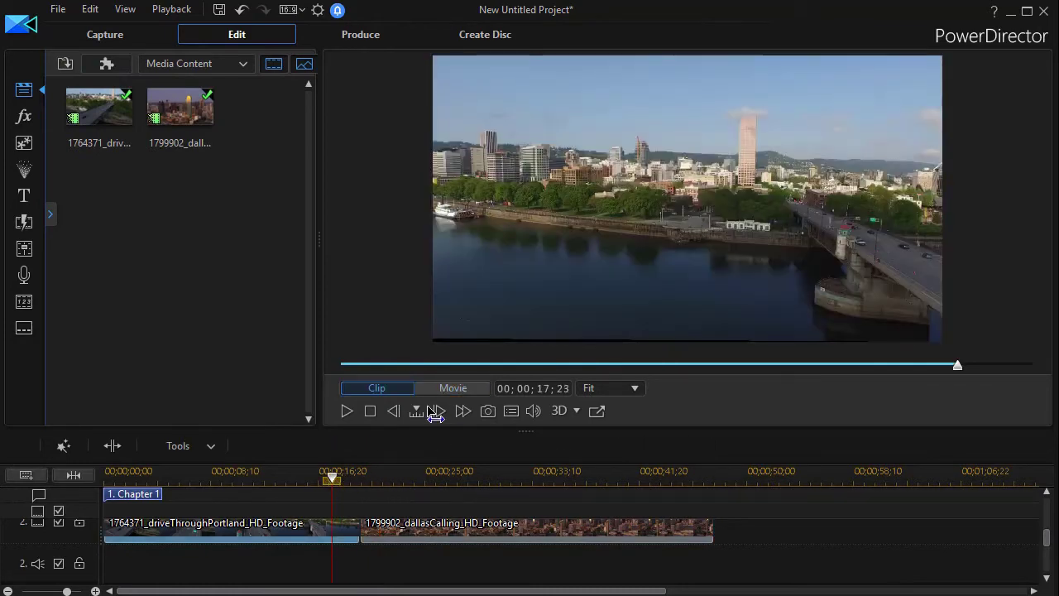
click(346, 412)
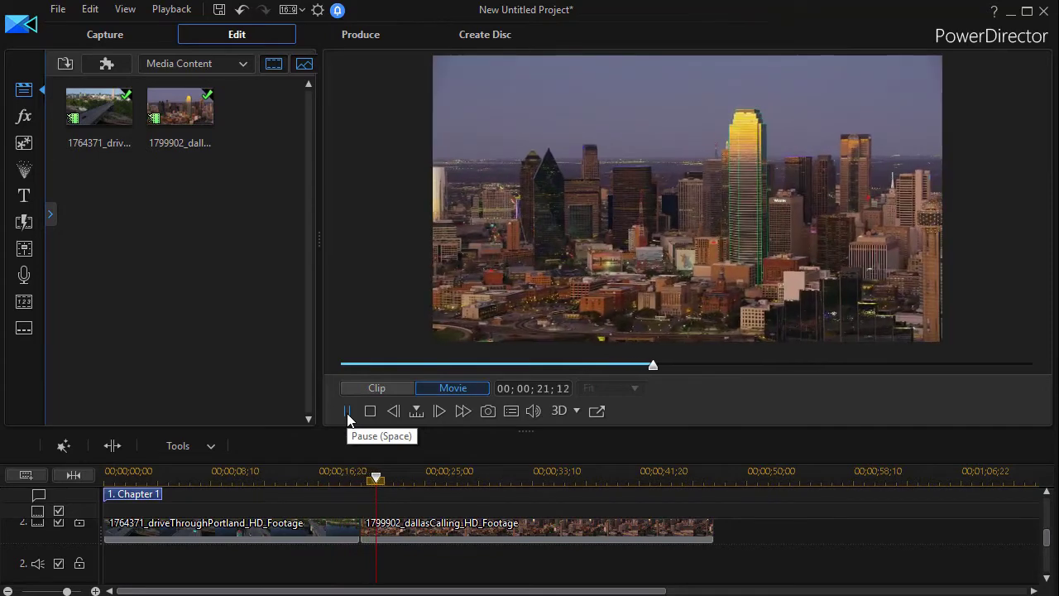
click(346, 413)
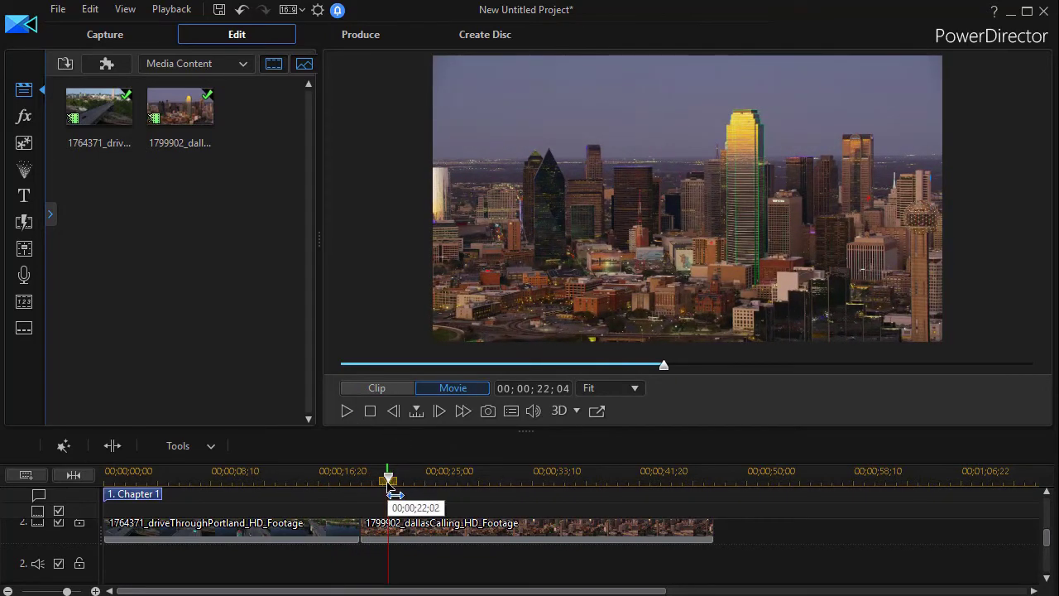
drag(386, 478, 365, 489)
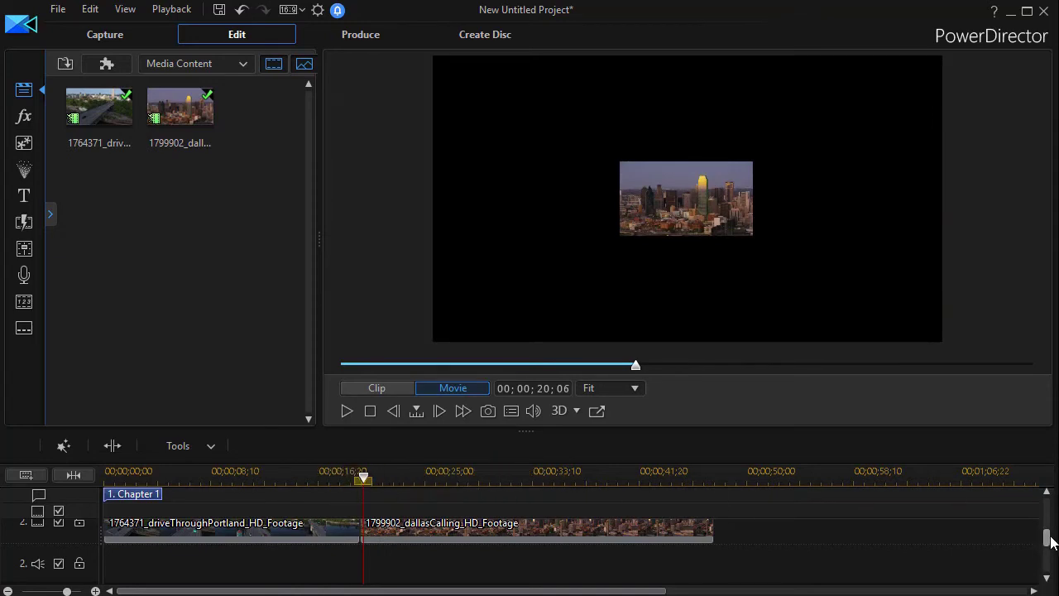
mouse_move(1047, 542)
mouse_down()
mouse_move(1048, 515)
mouse_move(1053, 524)
mouse_up()
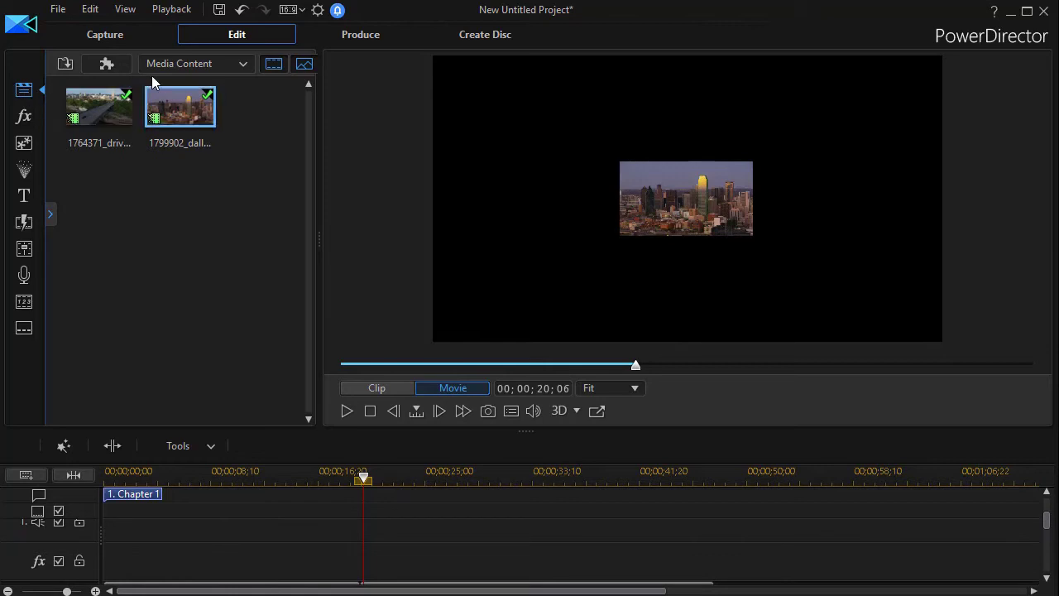
click(236, 62)
Place the white 255,255,255 color board on track 1 at 17;21 beneath the footage
click(232, 97)
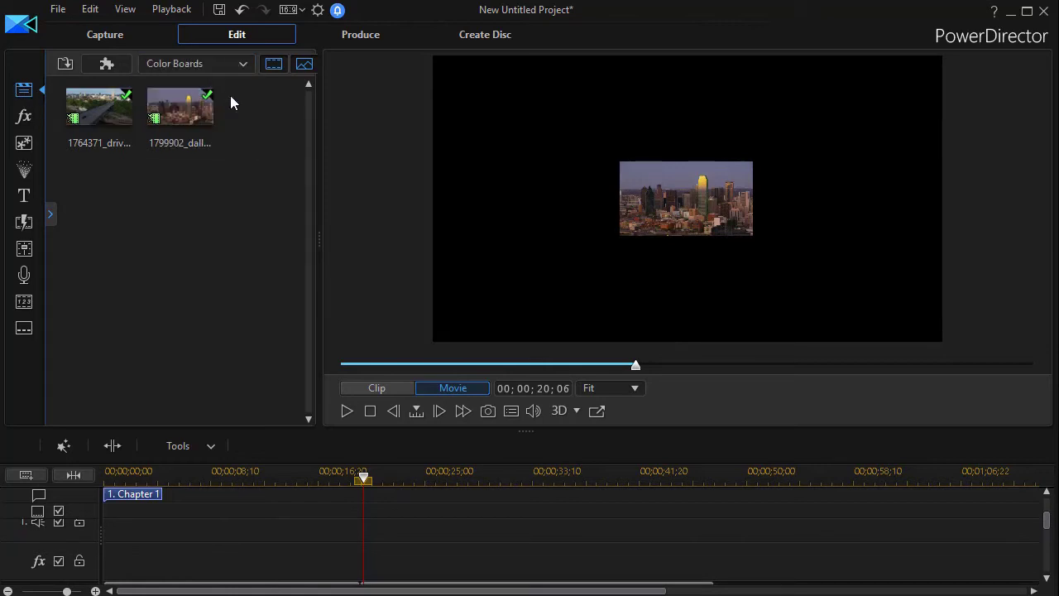
scroll(273, 356, down, 10)
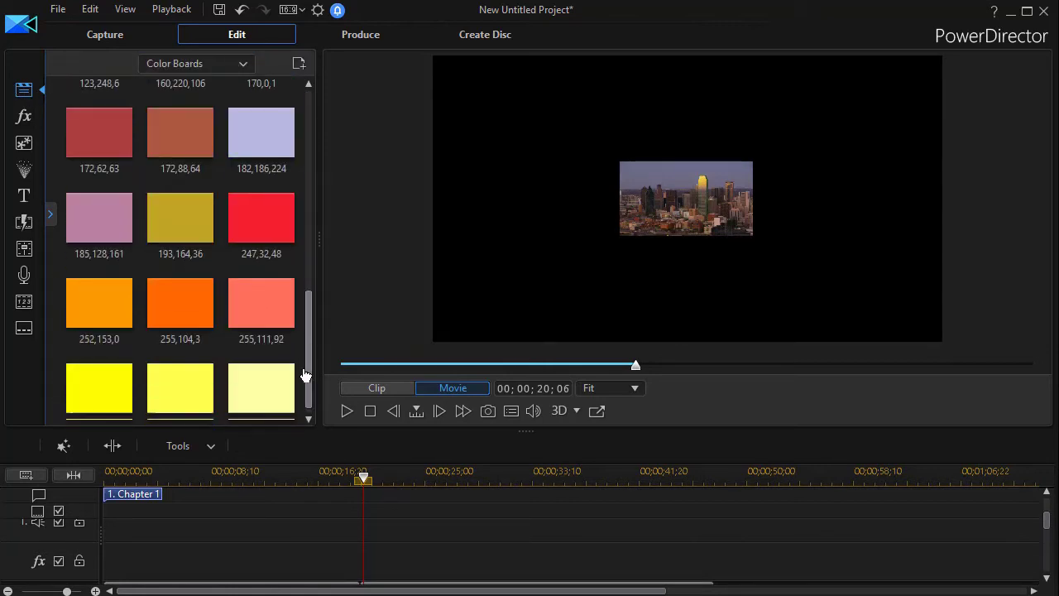
drag(103, 388, 336, 536)
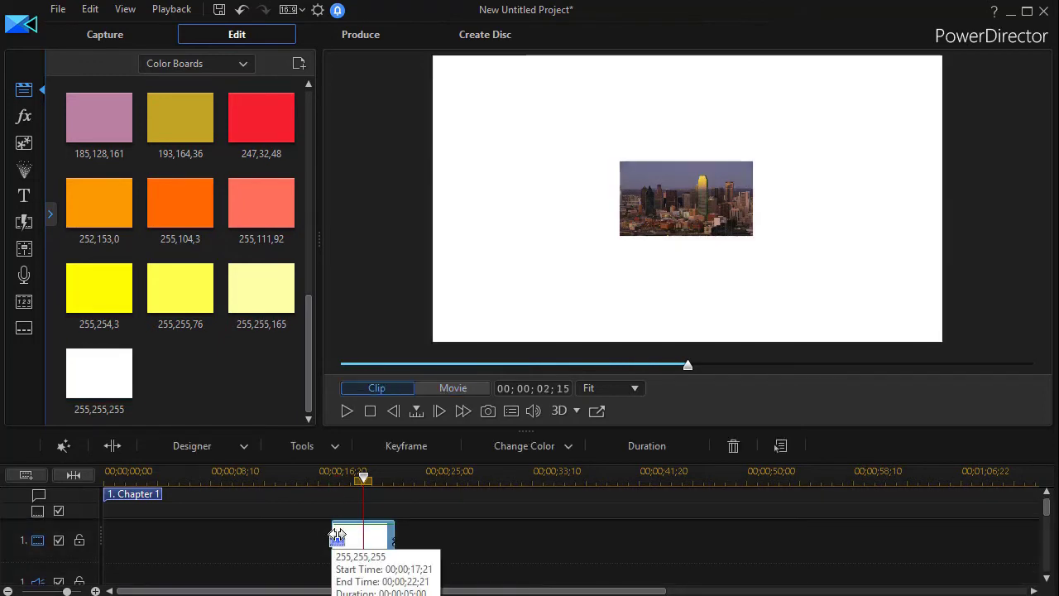
Replay the Portland-to-Dallas change over the new white background
drag(1047, 505, 1044, 527)
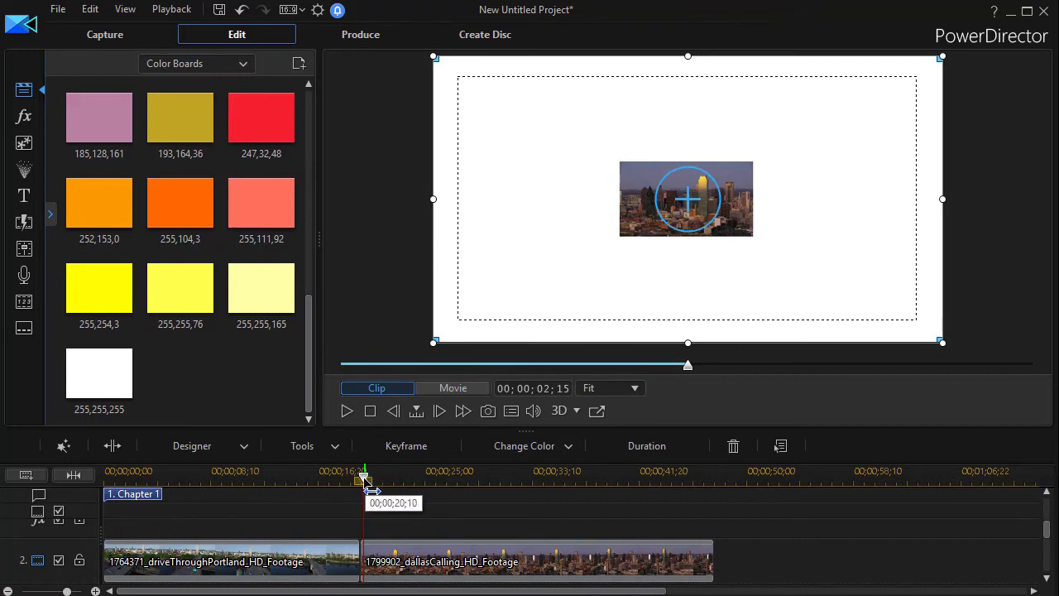
drag(365, 484, 331, 493)
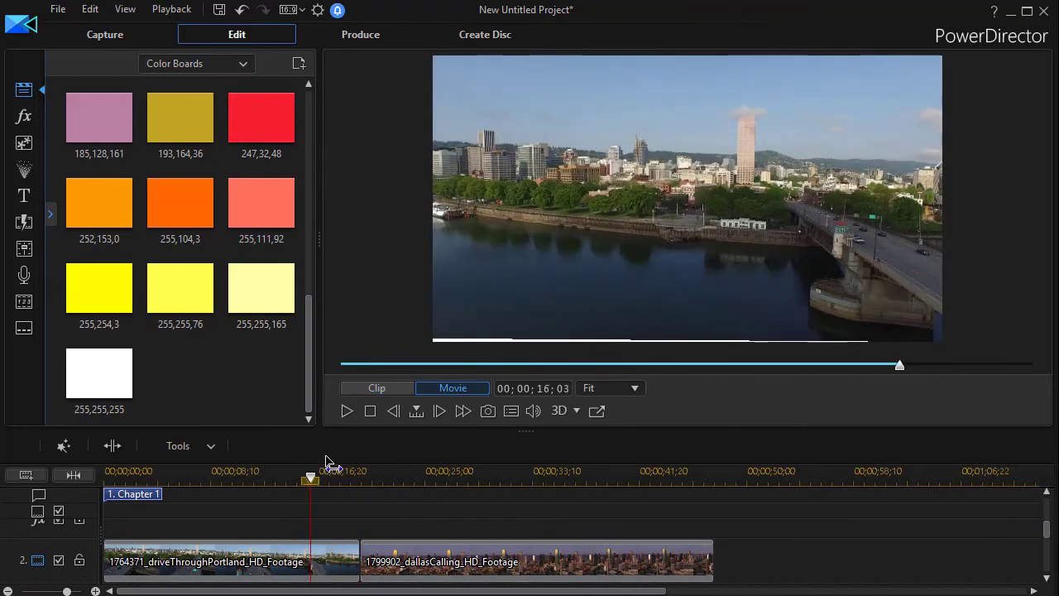
click(346, 411)
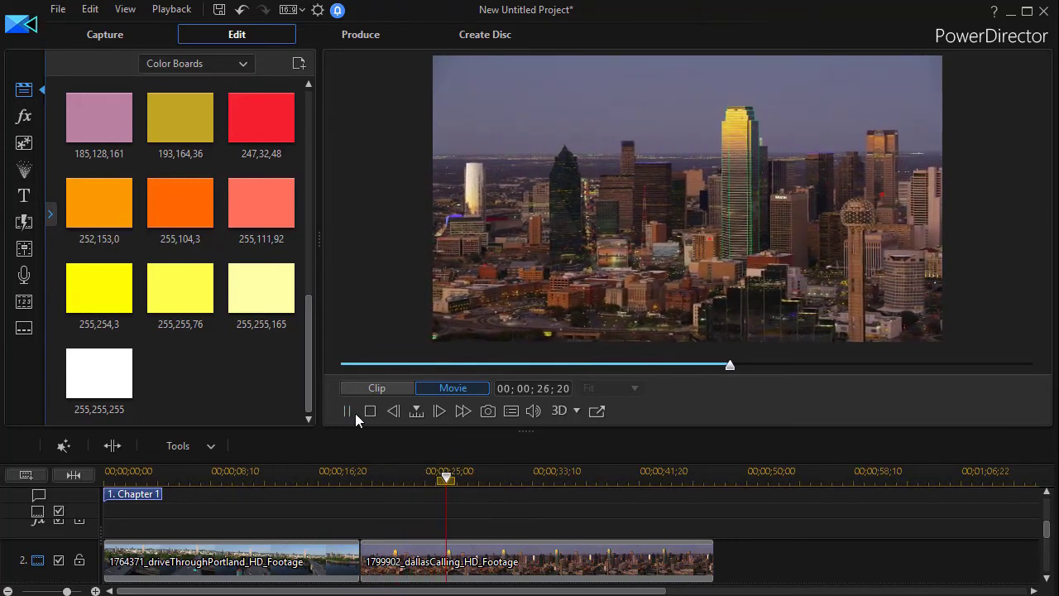
click(347, 410)
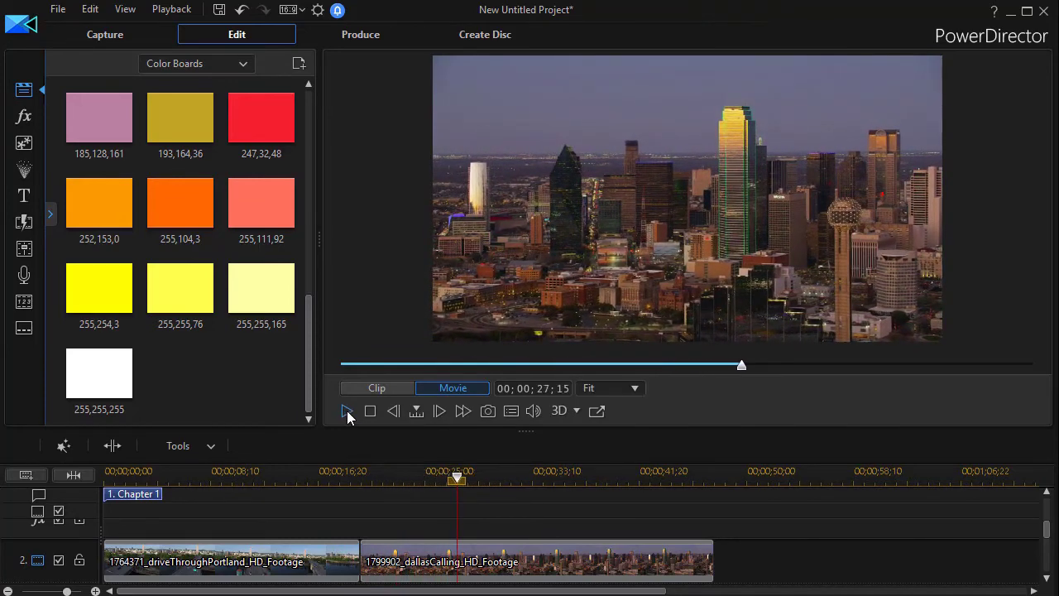
click(383, 562)
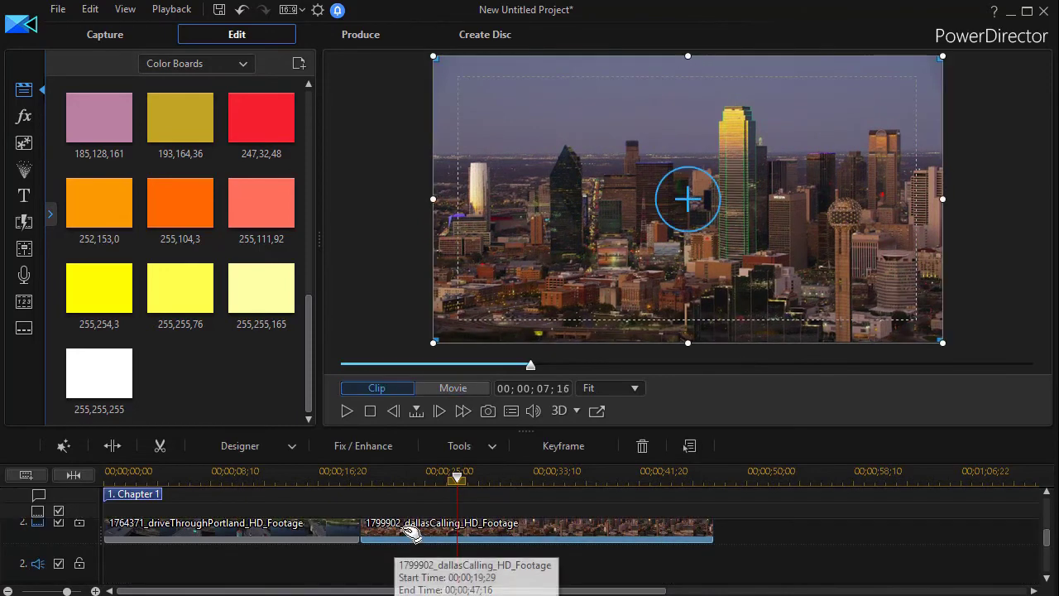
double_click(410, 530)
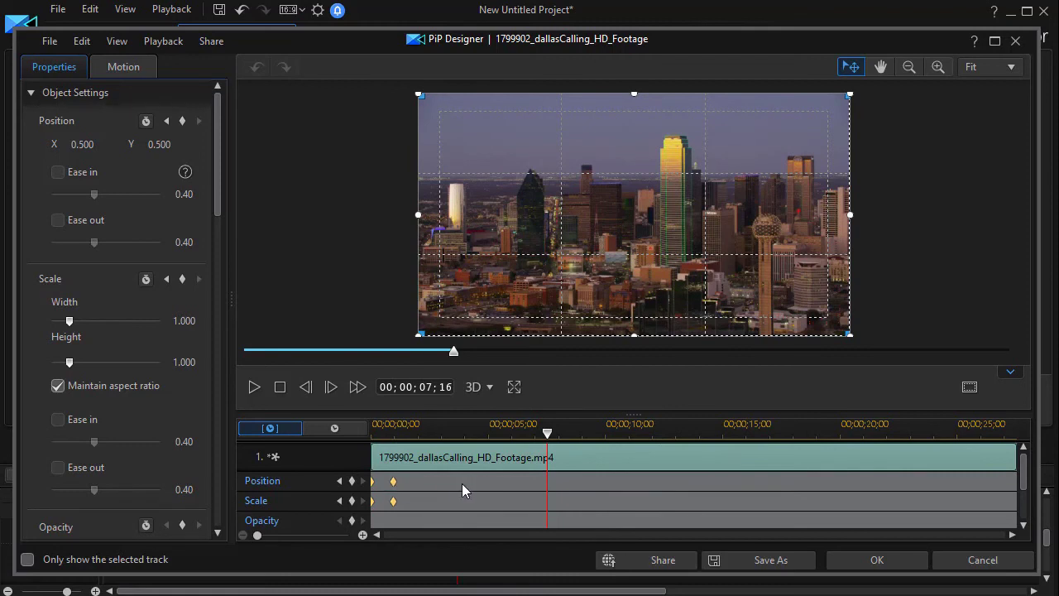
click(869, 564)
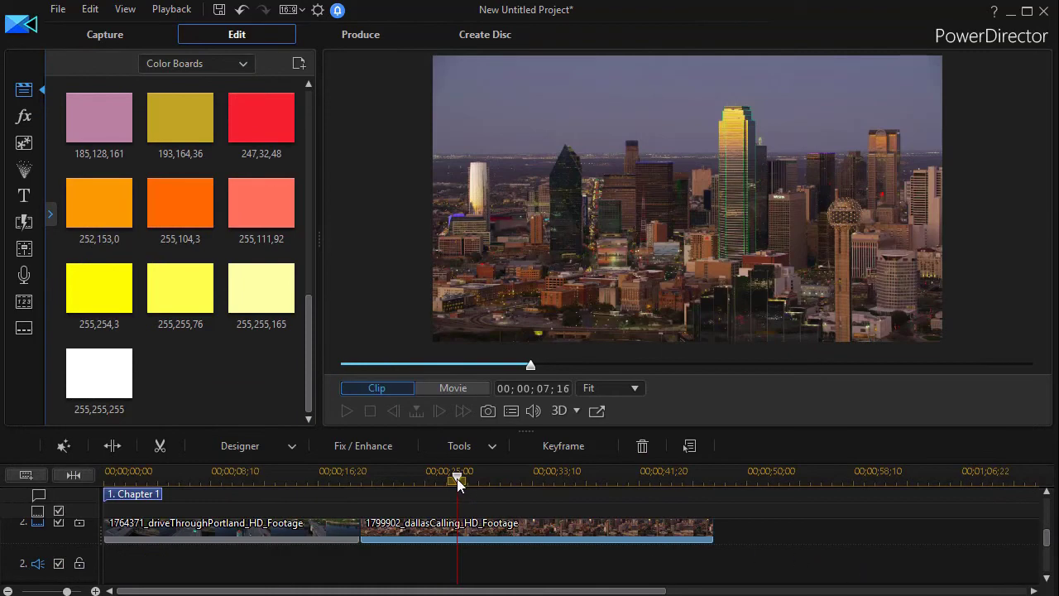
drag(457, 479, 392, 479)
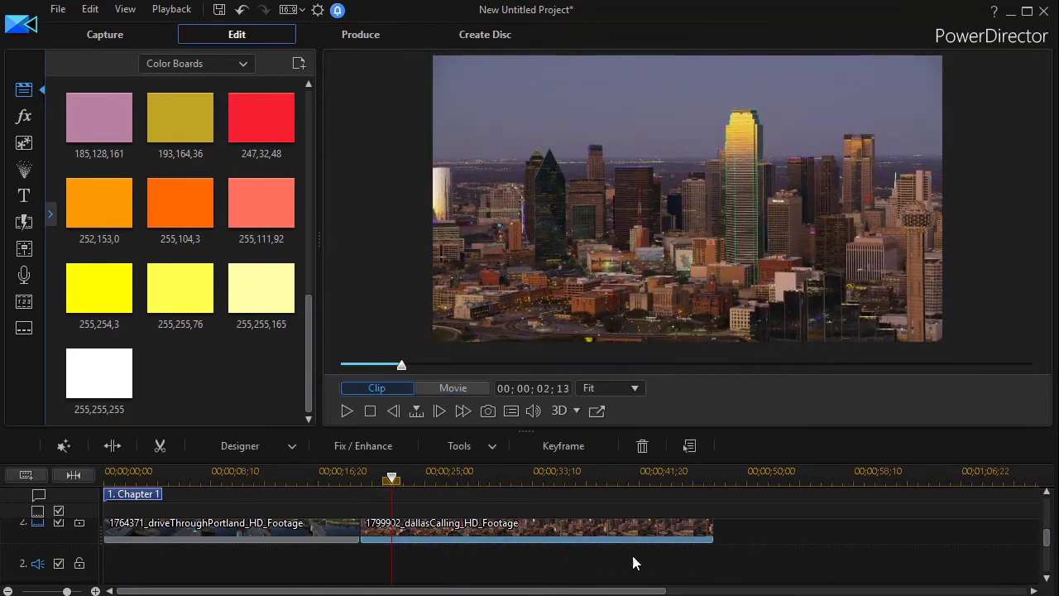